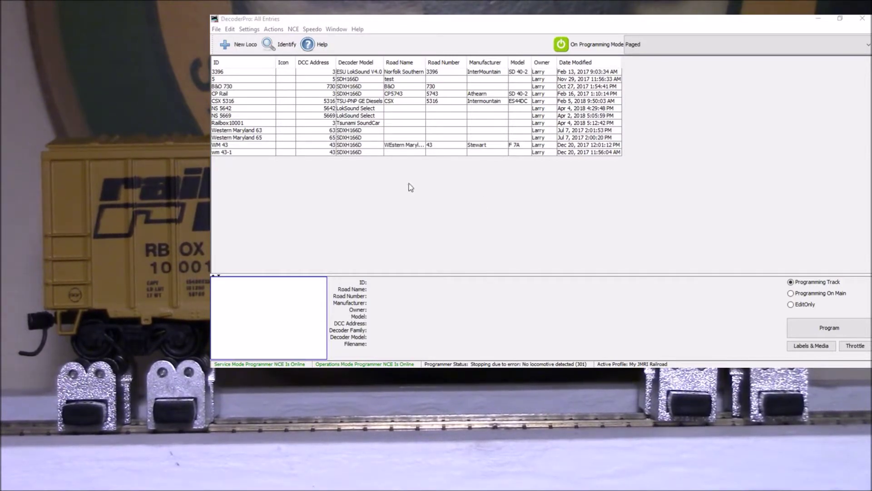
# Step: Open the Railbox10001 entry for programming and save it to the roster with road name RBOX, road number 10001 and manufacturer Athearn
pyautogui.click(371, 125)
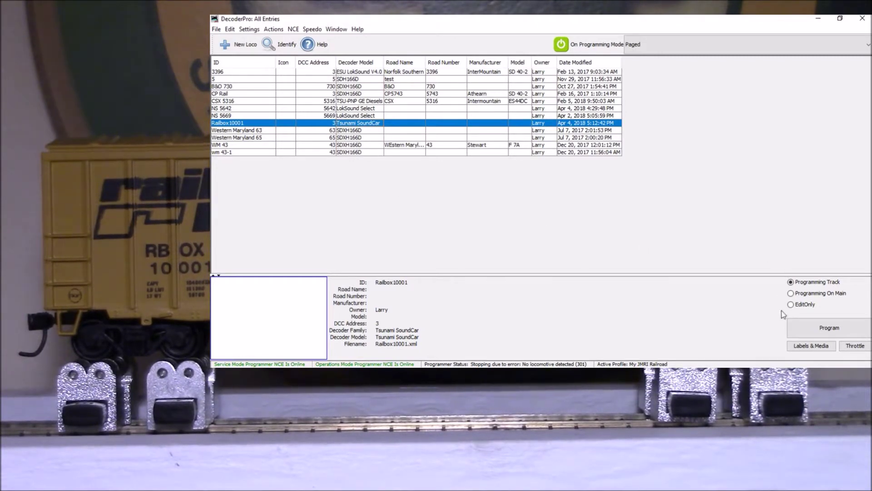
pyautogui.click(818, 329)
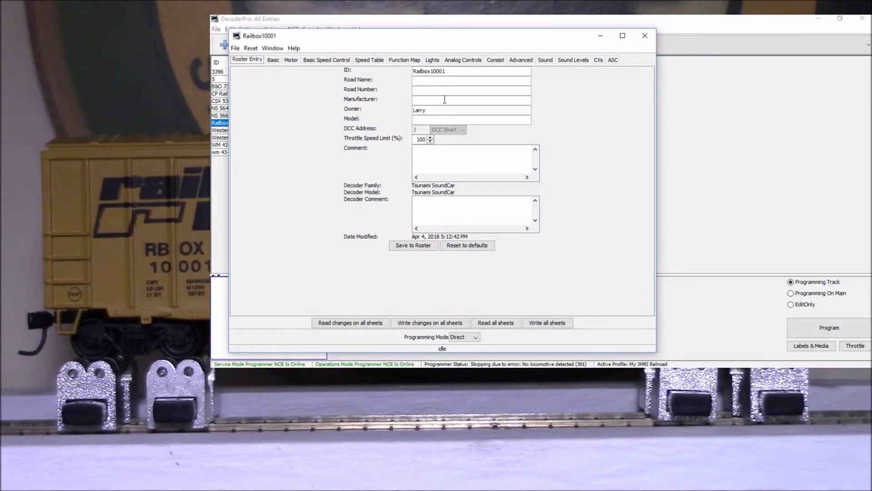
pyautogui.click(432, 80)
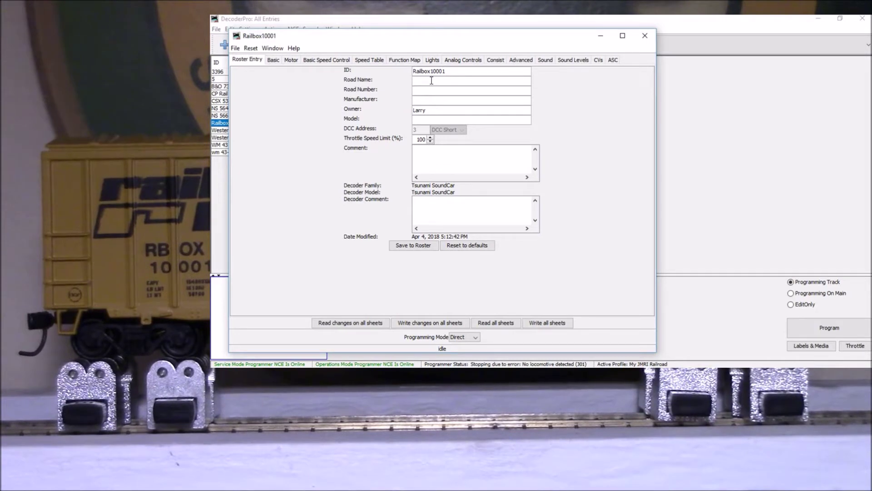
pyautogui.write('RB')
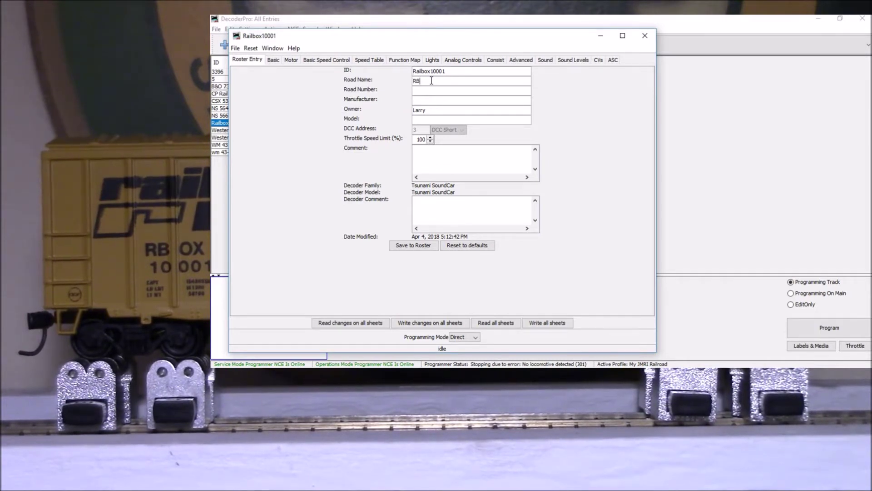
pyautogui.write('OX')
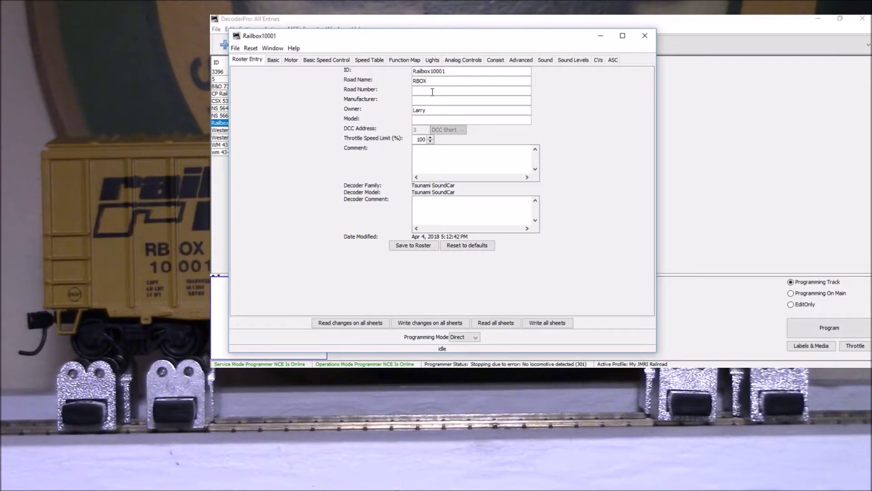
pyautogui.click(432, 92)
pyautogui.write('1000')
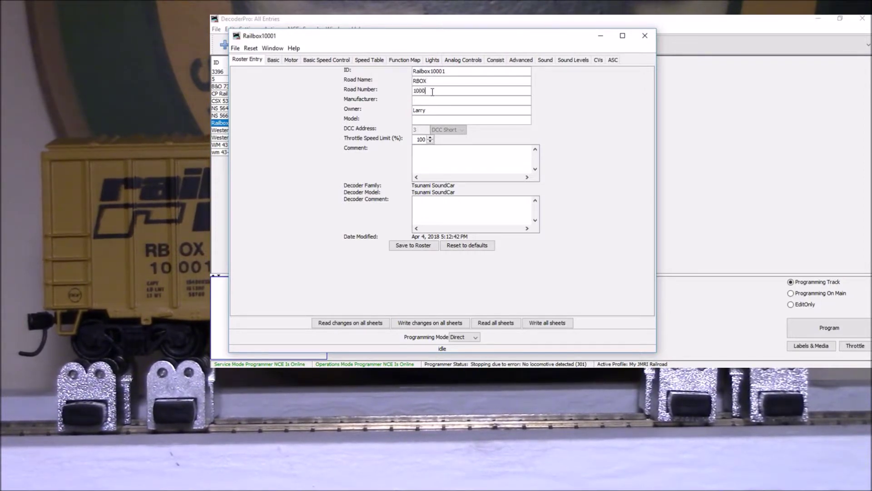
pyautogui.write('1')
pyautogui.click(431, 100)
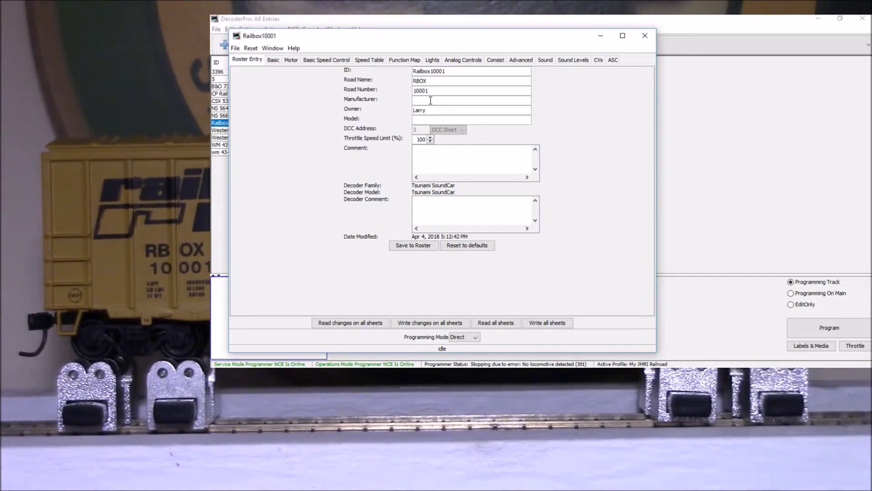
pyautogui.write('Athearn')
pyautogui.click(423, 246)
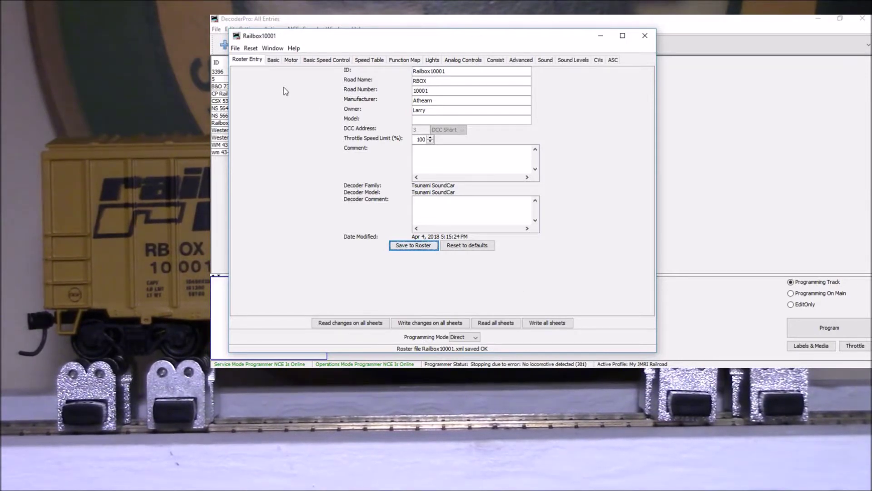
# Step: Examine the decoder's settings sheets in order, covering address, motor, speed, function mapping, lights, analog, consist, advanced and sound options
pyautogui.click(275, 59)
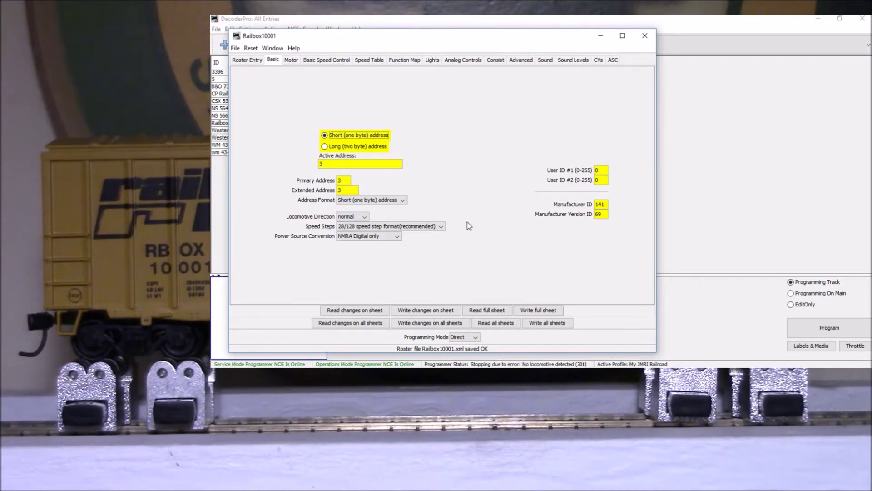
pyautogui.click(292, 61)
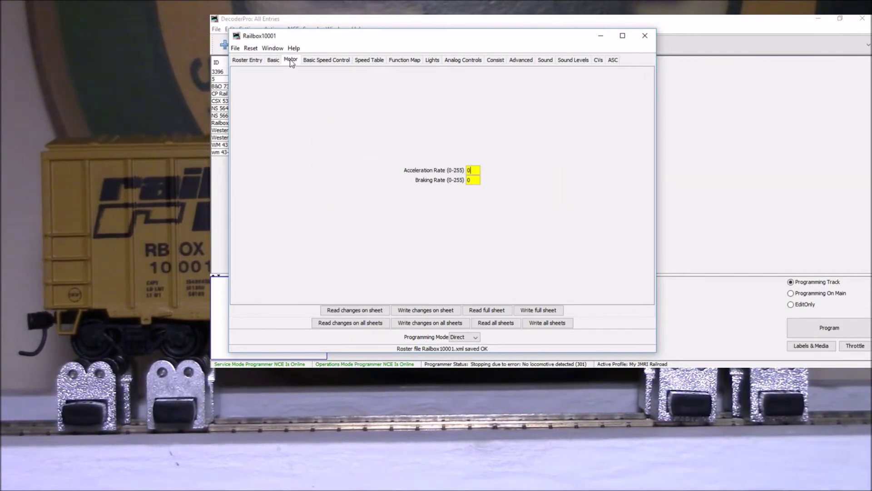
pyautogui.click(344, 60)
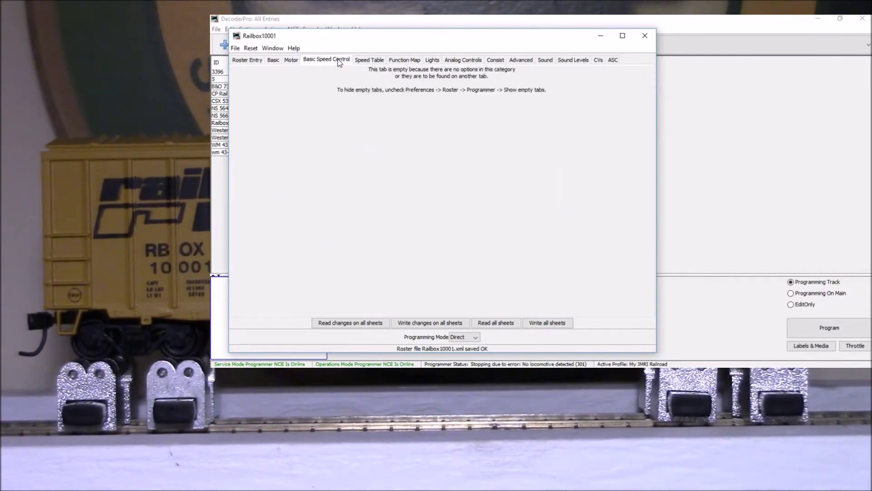
pyautogui.click(369, 61)
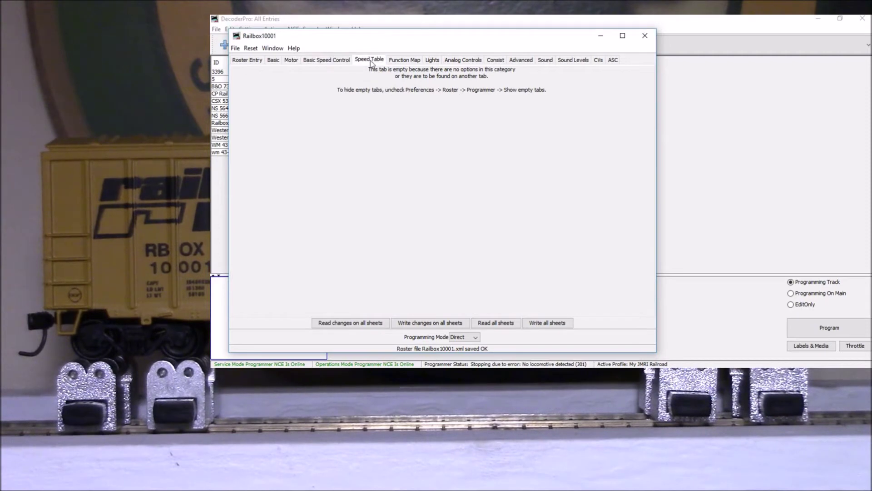
pyautogui.click(400, 63)
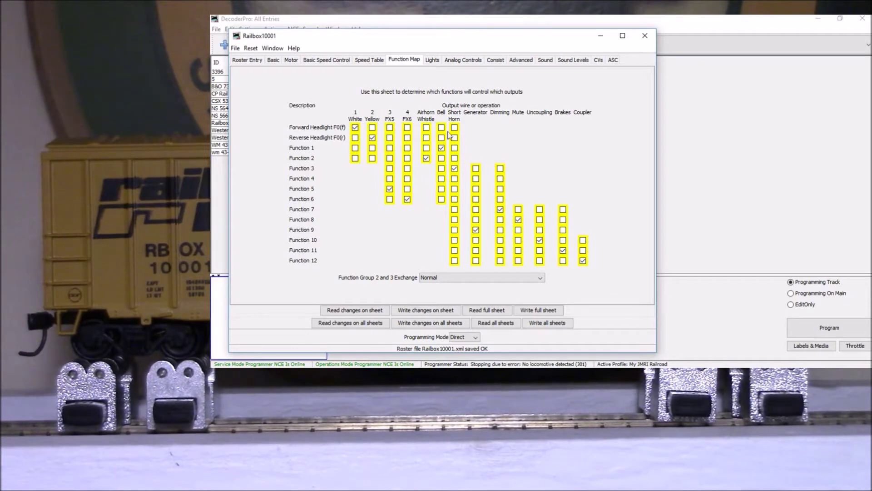
pyautogui.click(432, 60)
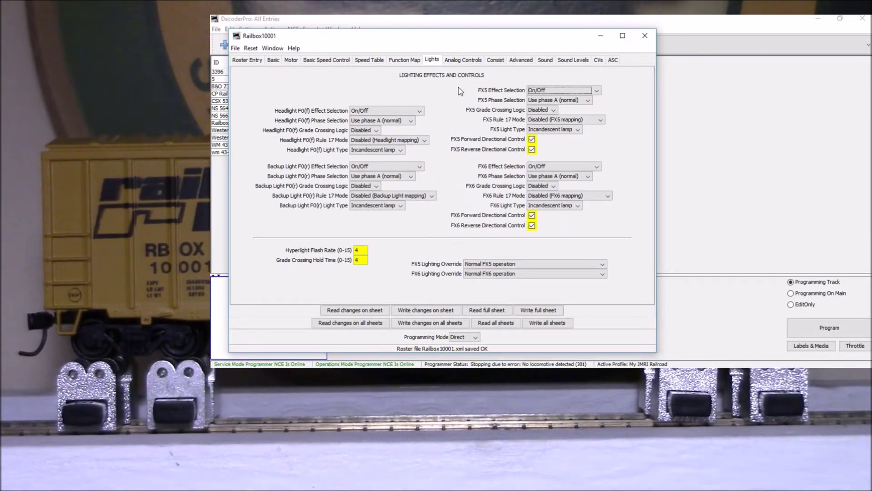
pyautogui.click(468, 61)
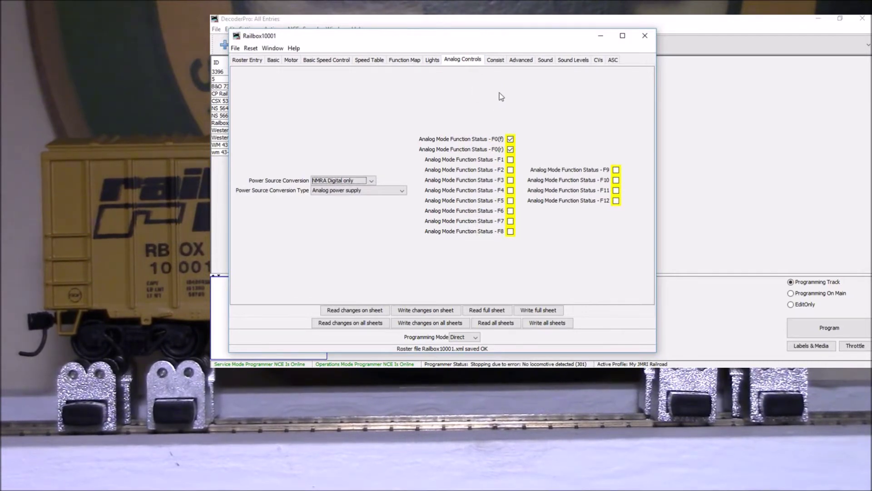
pyautogui.click(497, 62)
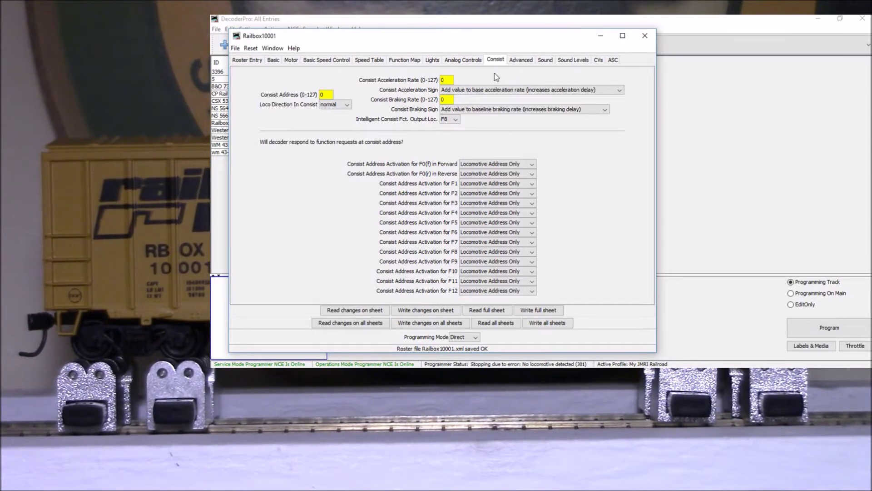
pyautogui.hotkey('ctrl', 'pagedown')
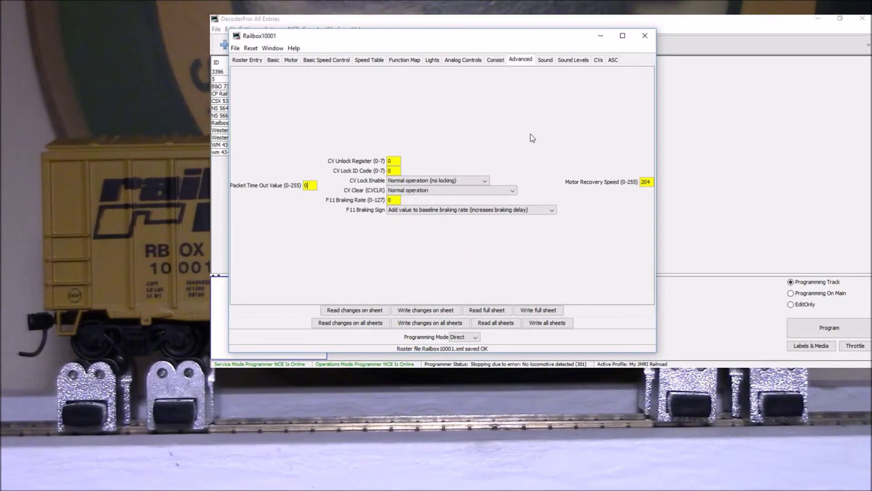
pyautogui.hotkey('ctrl', 'pagedown')
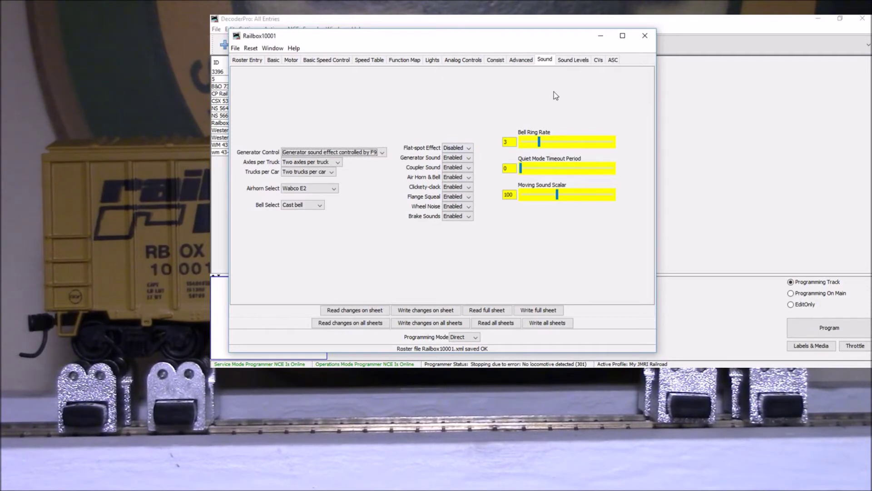
# Step: Set the decoder's master volume to 255 and both the airhorn and bell volumes to 0
pyautogui.click(575, 60)
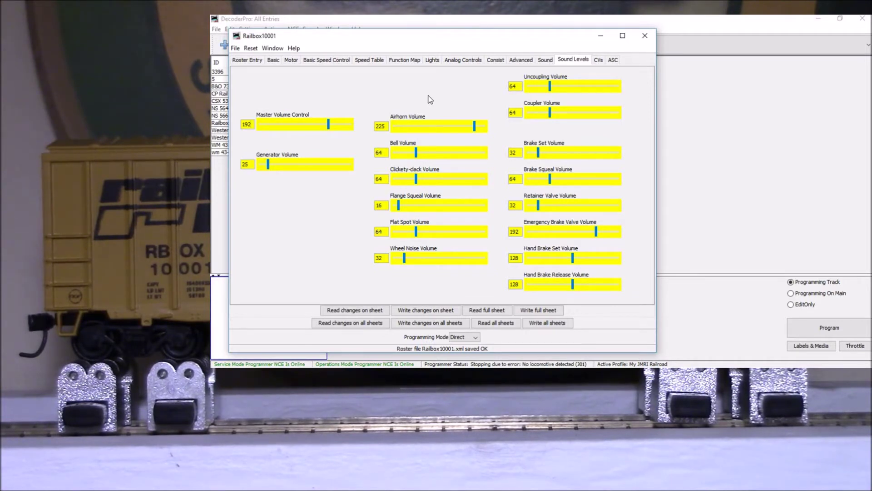
pyautogui.click(328, 124)
pyautogui.moveTo(330, 129); pyautogui.dragTo(353, 129)
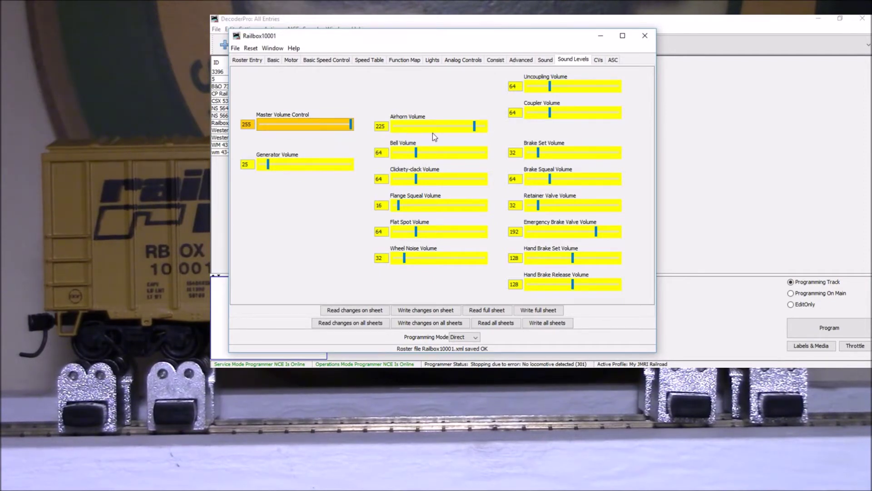
pyautogui.moveTo(475, 128); pyautogui.dragTo(477, 129)
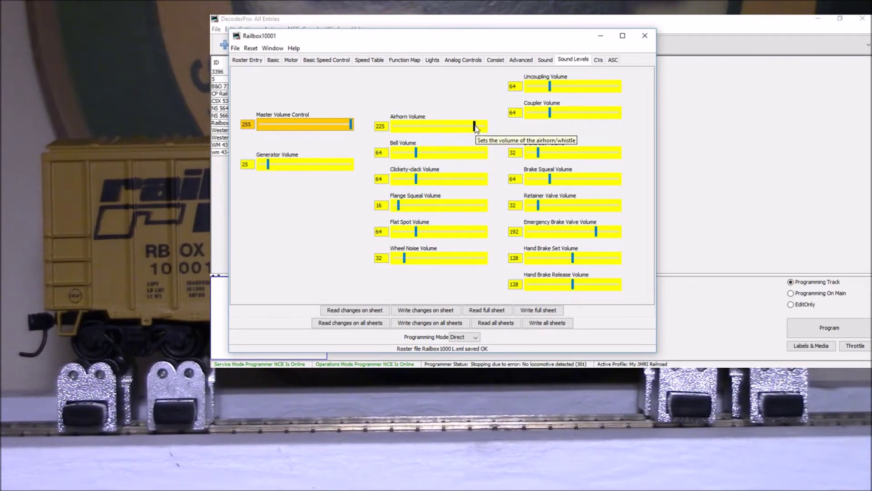
pyautogui.moveTo(476, 128); pyautogui.dragTo(388, 157)
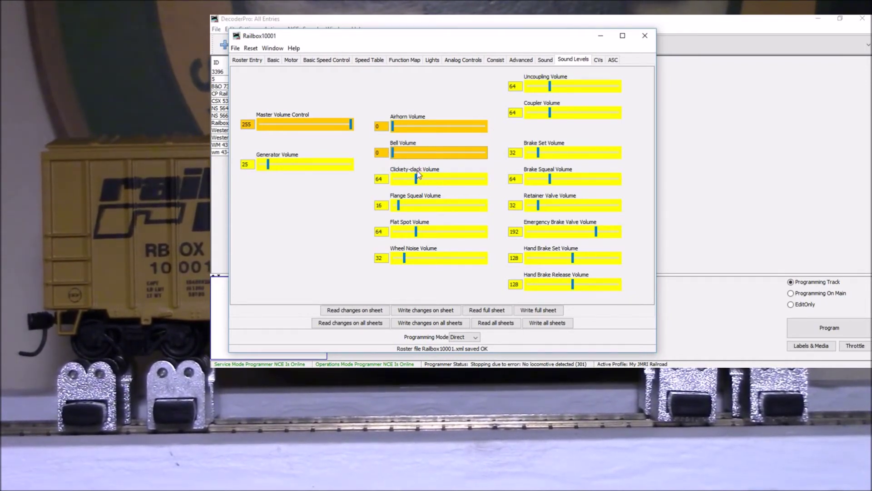
# Step: Set the clickety-clack volume to 101 and both the flange squeal and wheel noise volumes to 75
pyautogui.moveTo(416, 179); pyautogui.dragTo(430, 179)
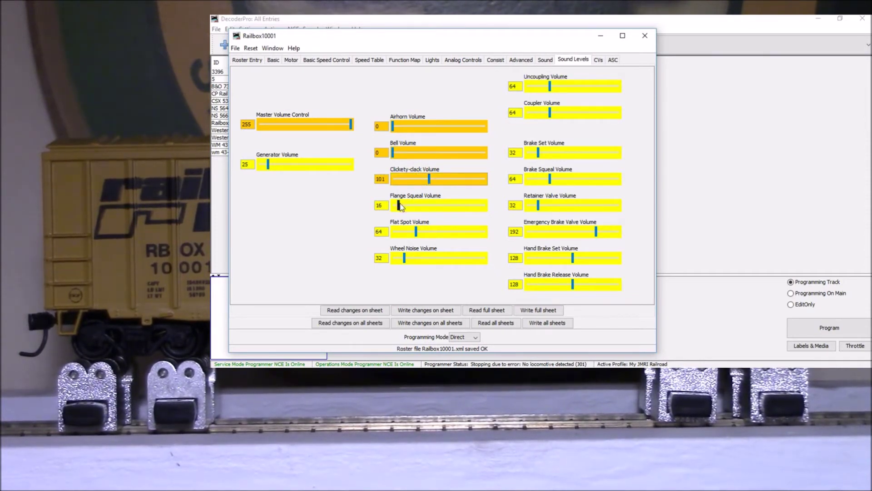
pyautogui.moveTo(399, 205); pyautogui.dragTo(407, 208)
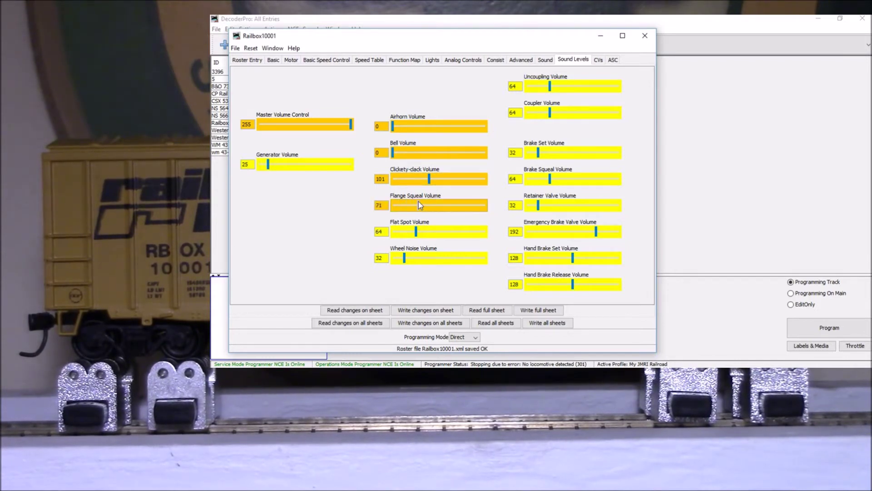
pyautogui.moveTo(419, 202); pyautogui.dragTo(420, 203)
pyautogui.moveTo(405, 258); pyautogui.dragTo(419, 258)
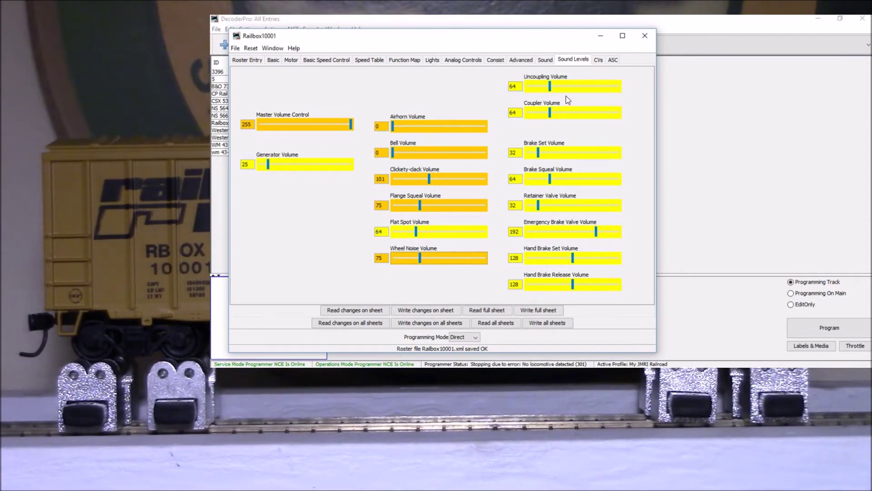
# Step: Set the coupler volume to 101, the uncoupling volume to 102, and the hand brake release and set volumes to 183
pyautogui.click(550, 113)
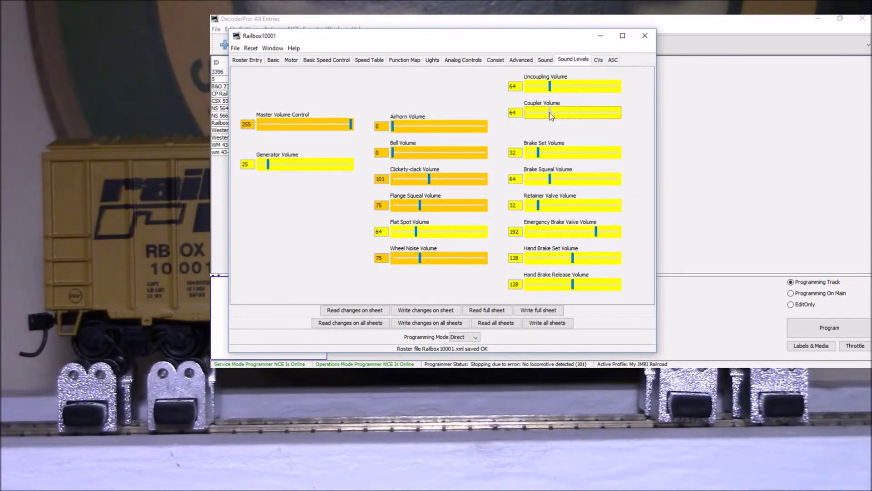
pyautogui.moveTo(550, 112); pyautogui.dragTo(563, 88)
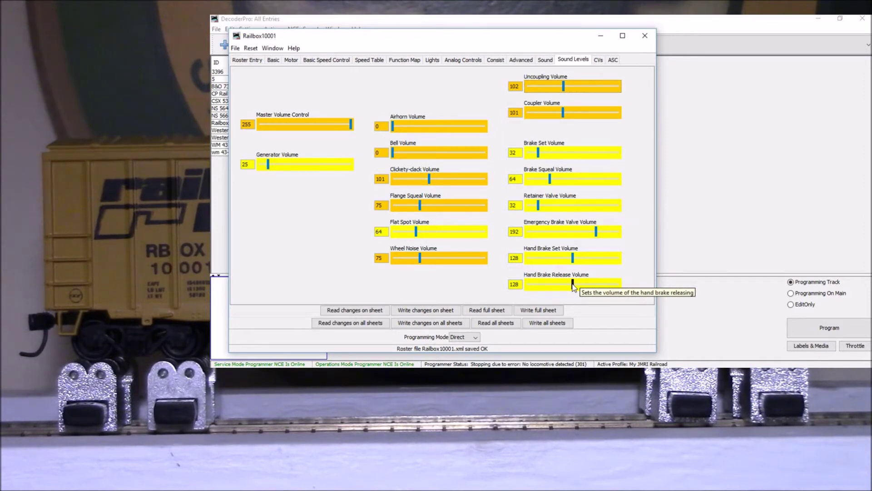
pyautogui.moveTo(573, 286); pyautogui.dragTo(586, 286)
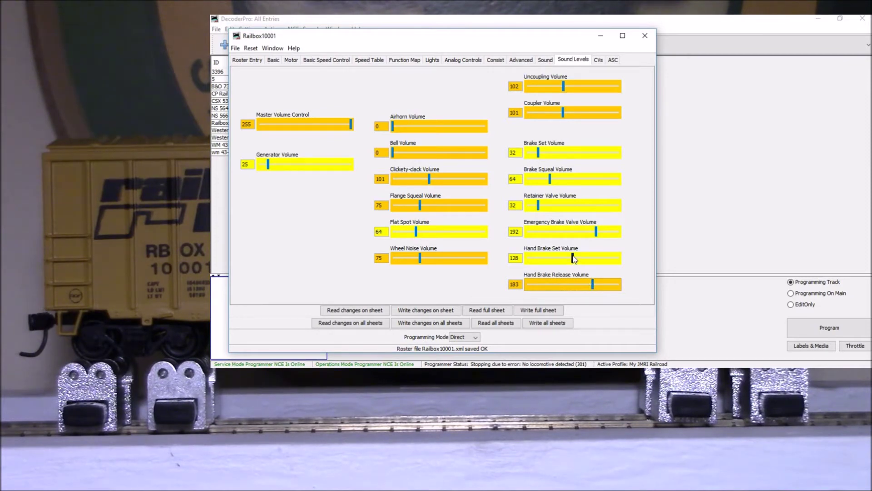
pyautogui.moveTo(573, 257); pyautogui.dragTo(576, 255)
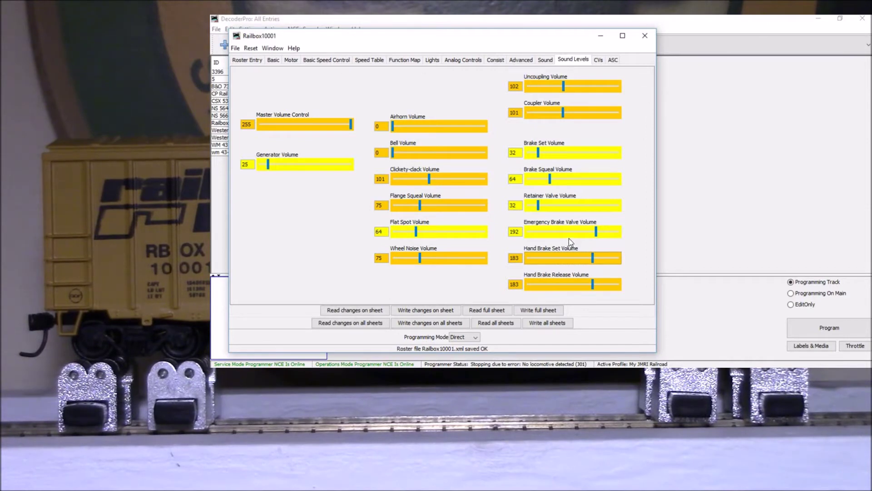
# Step: Set the retainer valve volume to 107, brake squeal to 152 and brake set to 109, and write the sound level changes to the decoder
pyautogui.click(540, 204)
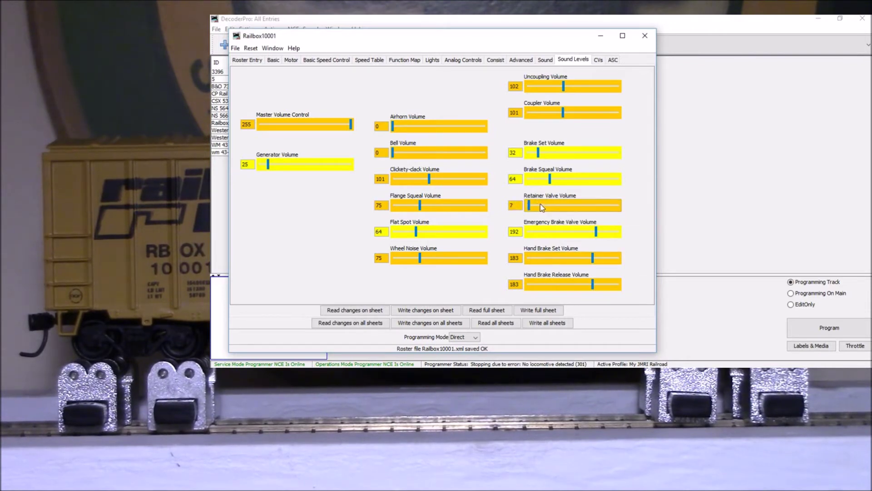
pyautogui.moveTo(542, 205); pyautogui.dragTo(571, 206)
pyautogui.moveTo(550, 179); pyautogui.dragTo(582, 181)
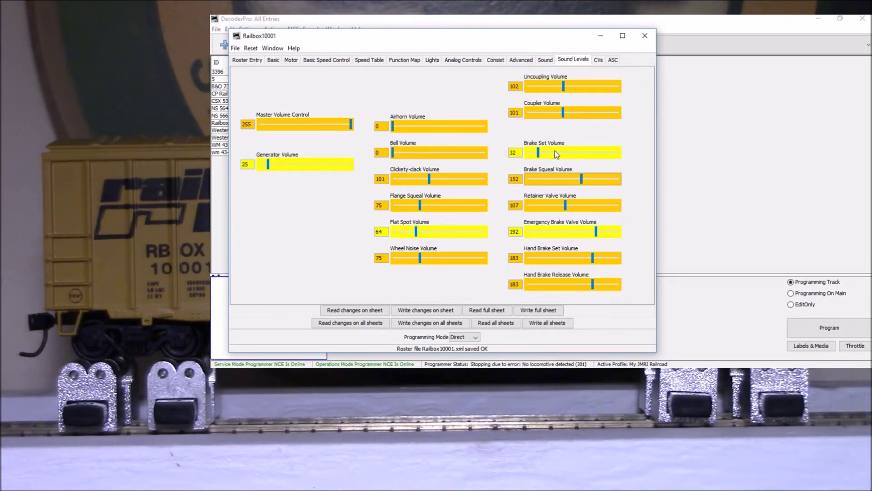
pyautogui.moveTo(539, 152); pyautogui.dragTo(568, 154)
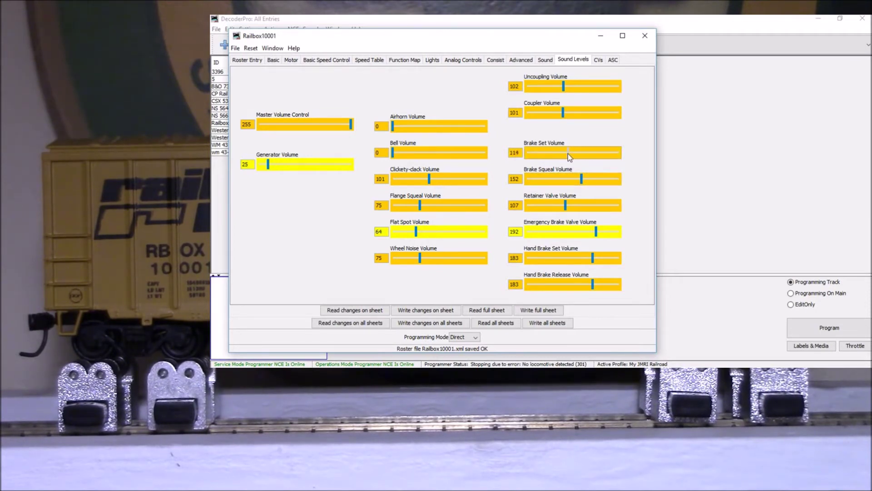
pyautogui.moveTo(567, 156); pyautogui.dragTo(566, 156)
pyautogui.click(437, 311)
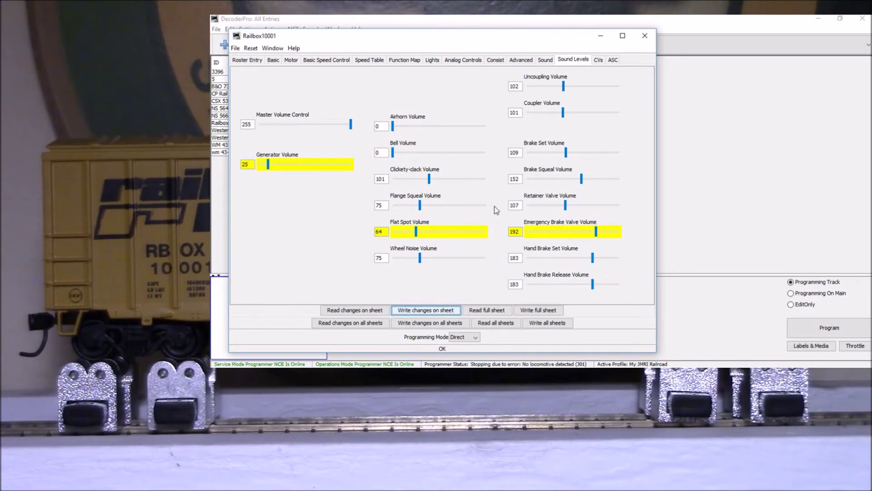
# Step: Examine the decoder's CV list and its automatic sound control settings
pyautogui.click(599, 60)
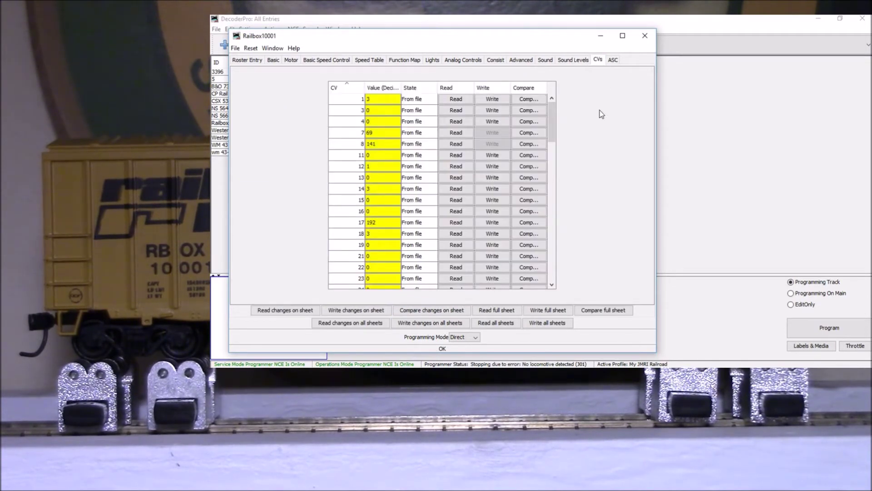
pyautogui.click(613, 60)
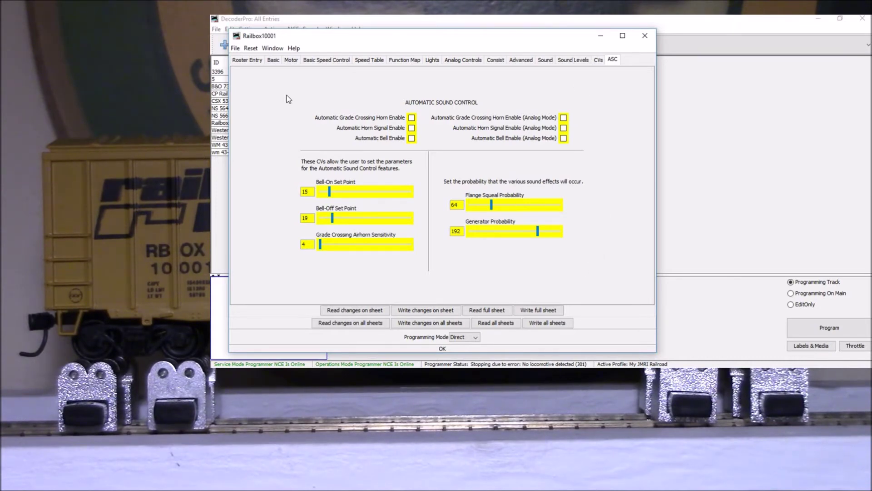
# Step: Save the Railbox10001 roster entry to its file and close its programmer window
pyautogui.click(247, 60)
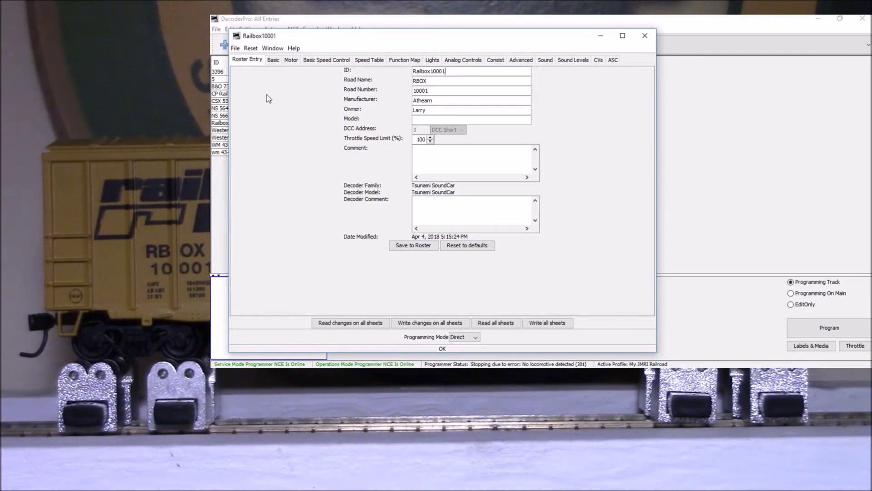
pyautogui.click(235, 48)
pyautogui.moveTo(251, 47)
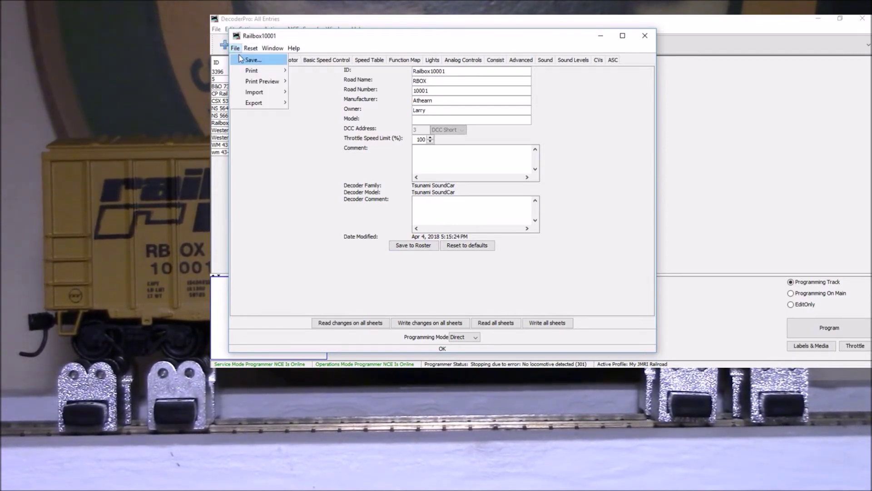
pyautogui.click(249, 60)
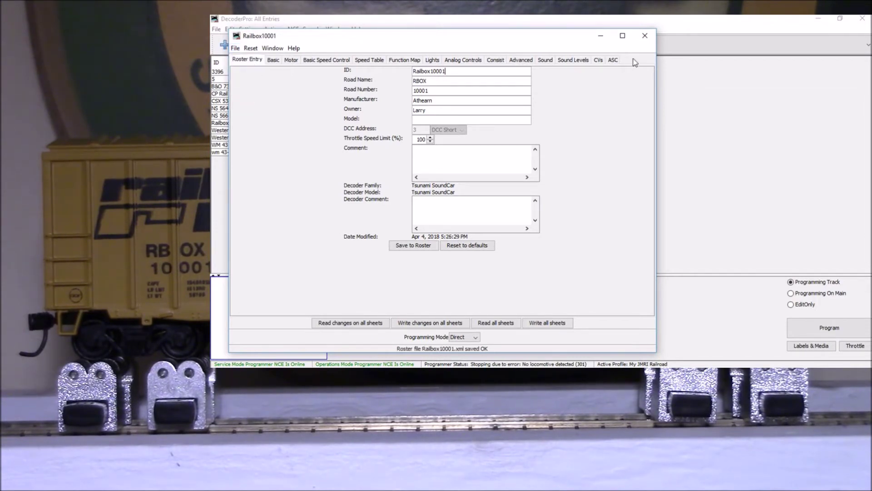
pyautogui.click(645, 36)
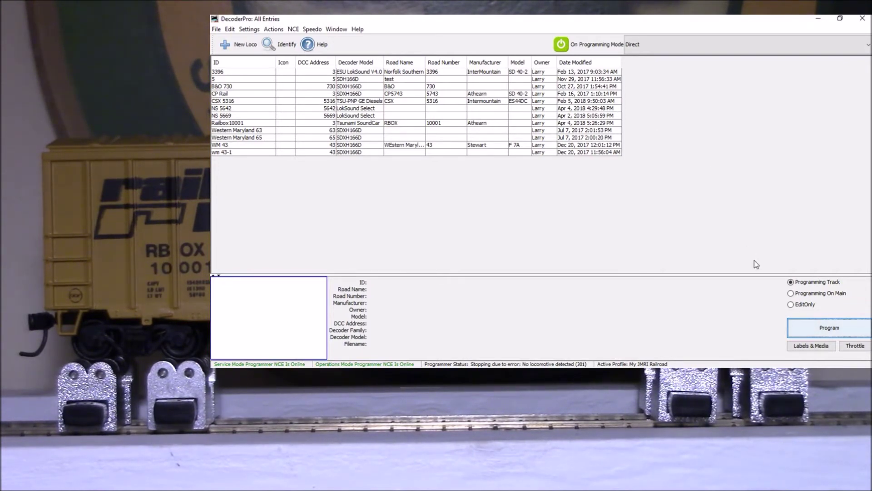
# Step: Switch to Programming On Main and open the Railbox10001 roster entry for programming
pyautogui.click(792, 294)
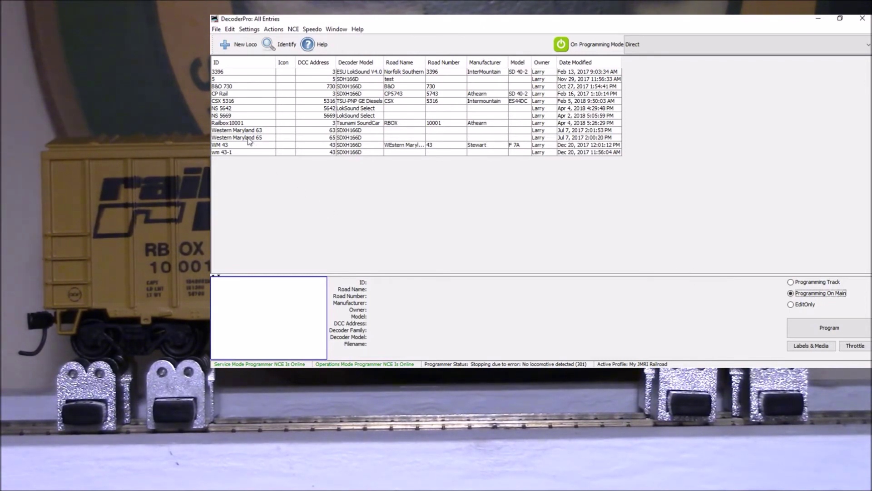
pyautogui.click(246, 124)
pyautogui.doubleClick(246, 125)
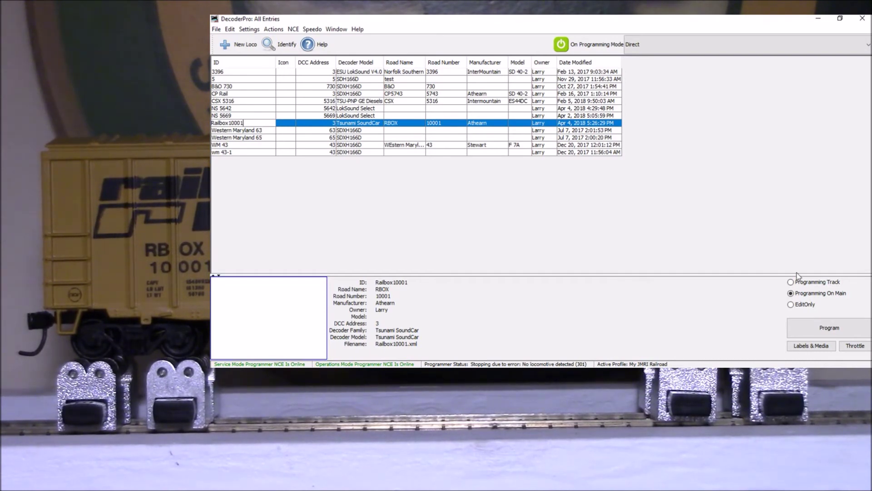
pyautogui.click(813, 324)
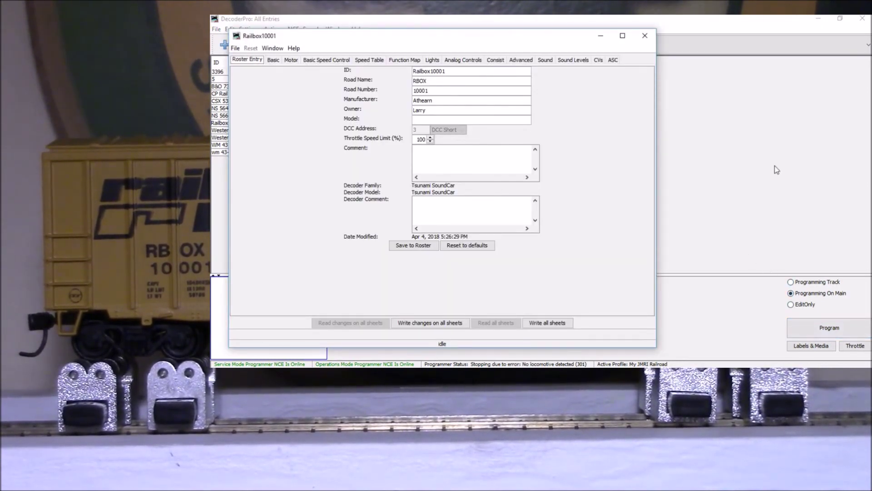
# Step: Disable the generator sound in the decoder's sound settings
pyautogui.click(566, 61)
pyautogui.click(547, 61)
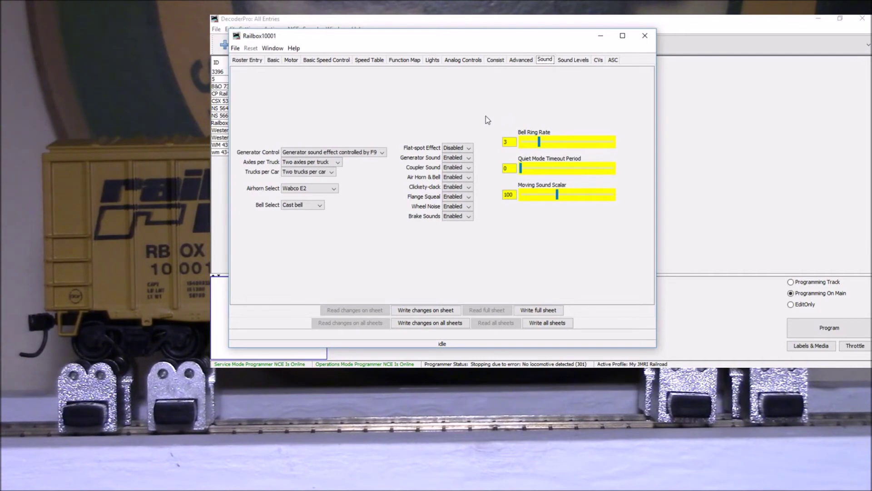
pyautogui.click(469, 158)
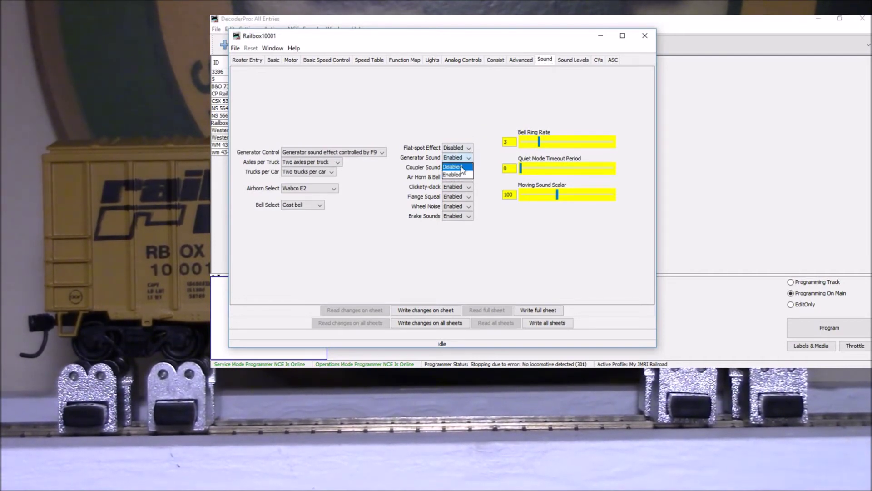
pyautogui.click(461, 167)
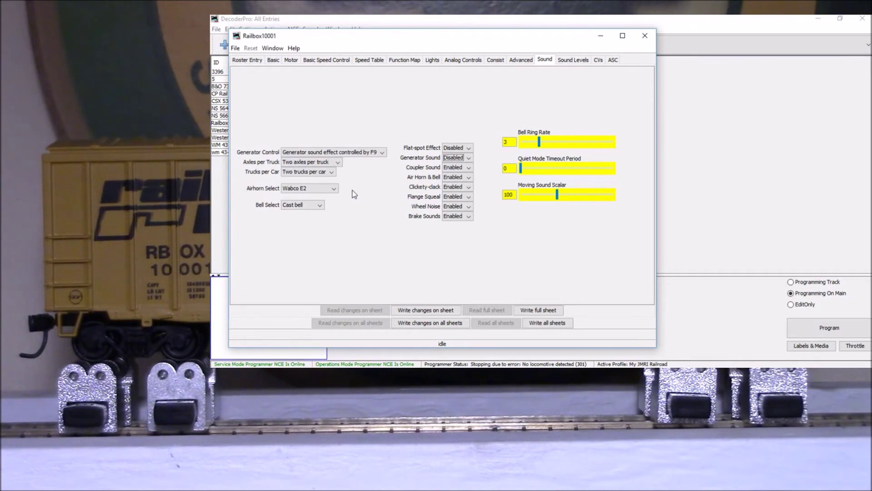
# Step: Keep generator control on F9 and two axles per truck, and write the full sound sheet to the decoder
pyautogui.click(382, 153)
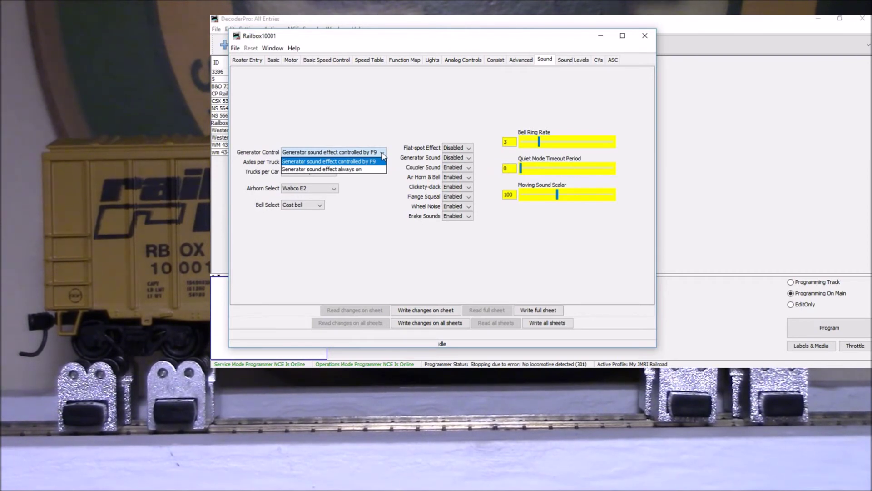
pyautogui.click(382, 153)
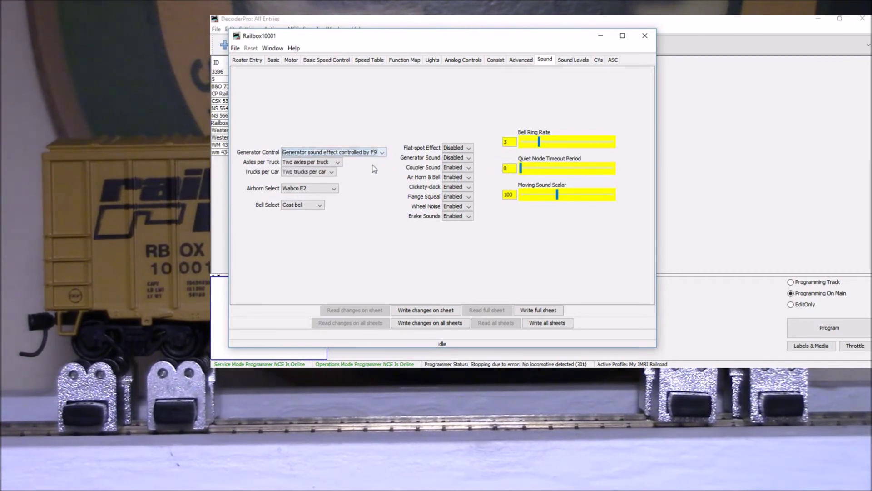
pyautogui.click(338, 162)
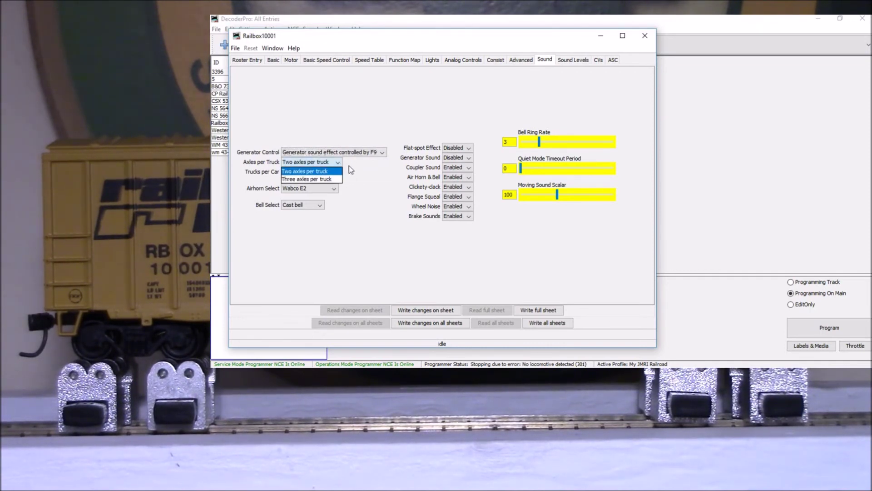
pyautogui.click(350, 168)
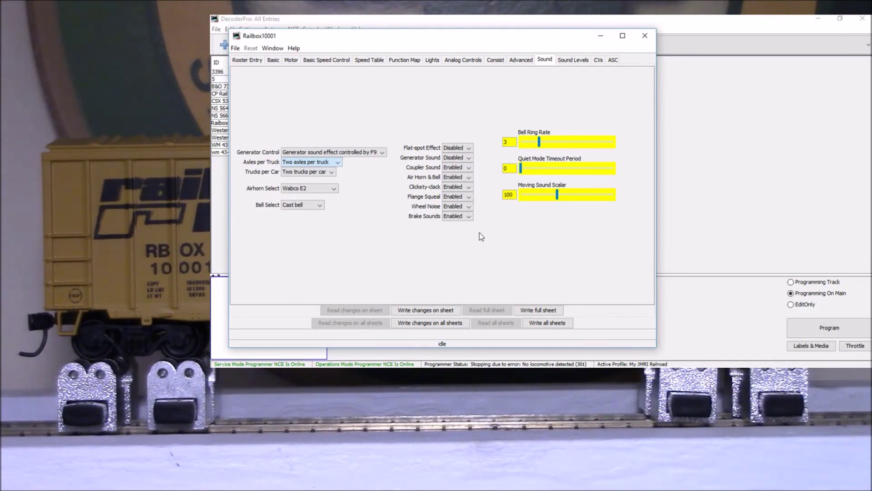
pyautogui.click(428, 311)
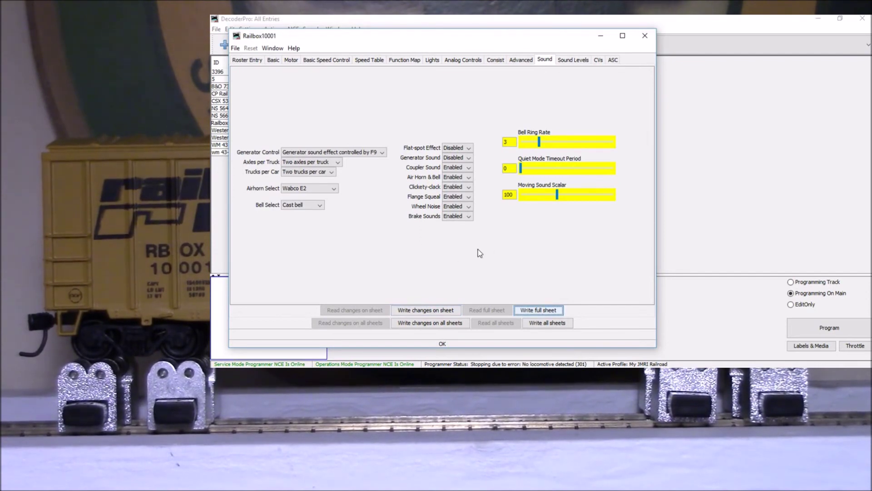
# Step: Set the flange squeal volume to 152 and the wheel noise volume to 156, and write the sound level changes to the decoder
pyautogui.click(570, 61)
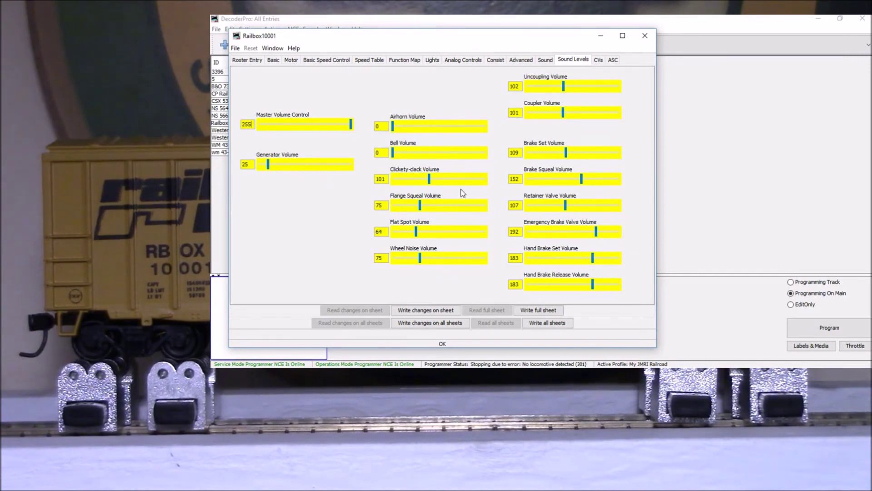
pyautogui.click(421, 206)
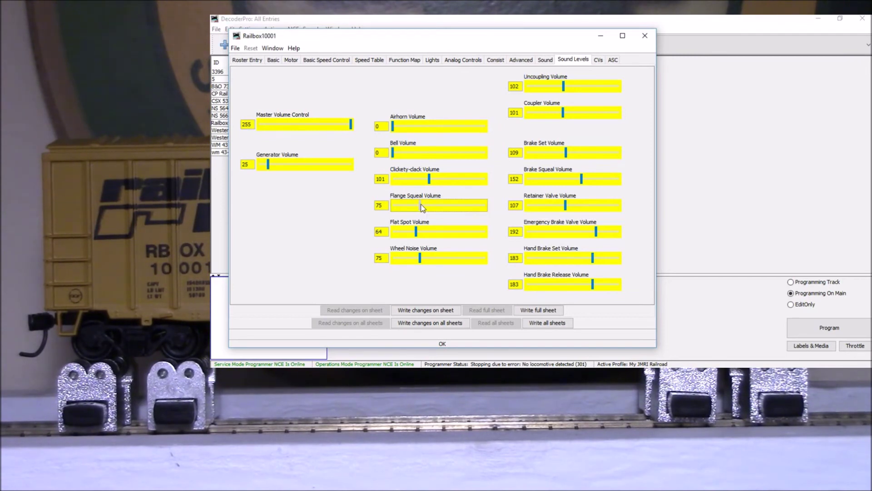
pyautogui.moveTo(420, 205); pyautogui.dragTo(448, 206)
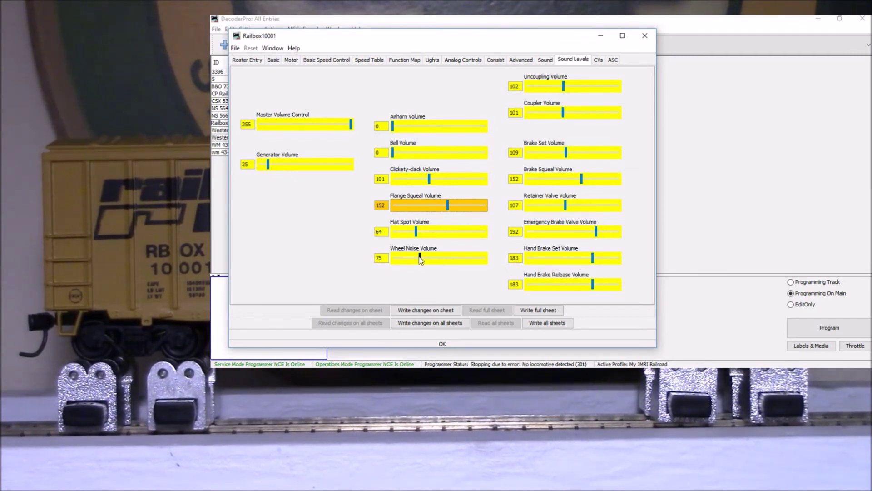
pyautogui.moveTo(420, 258); pyautogui.dragTo(447, 257)
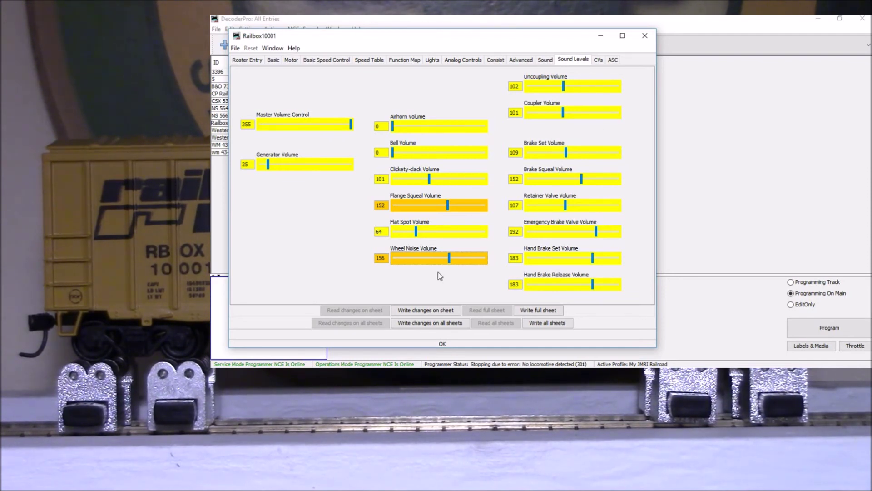
pyautogui.click(432, 310)
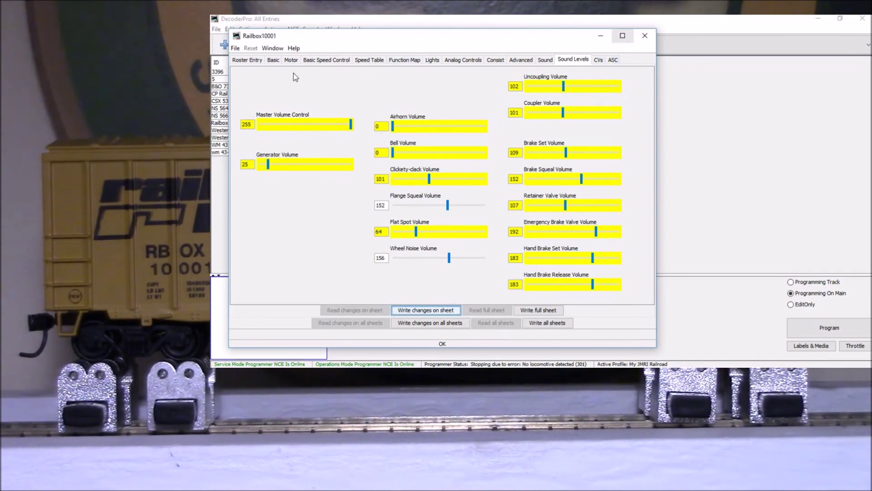
# Step: Save the updated sound settings to the Railbox10001 roster file and return to the roster list
pyautogui.click(235, 48)
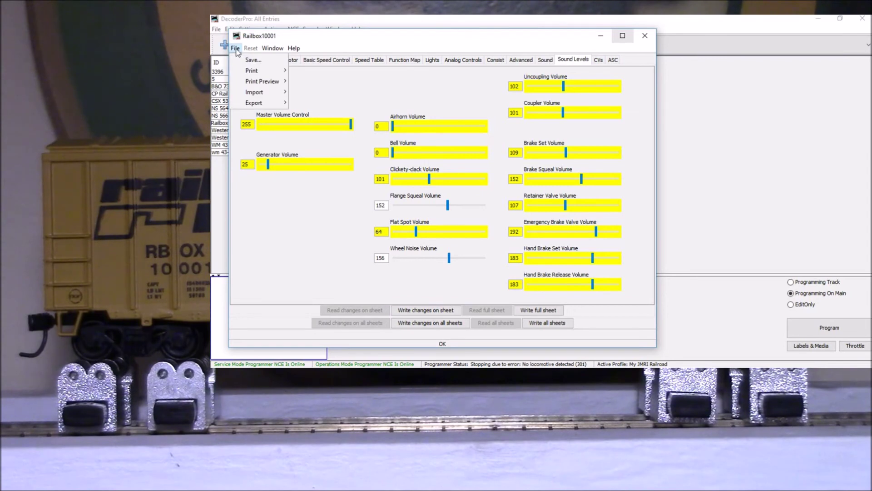
pyautogui.click(249, 61)
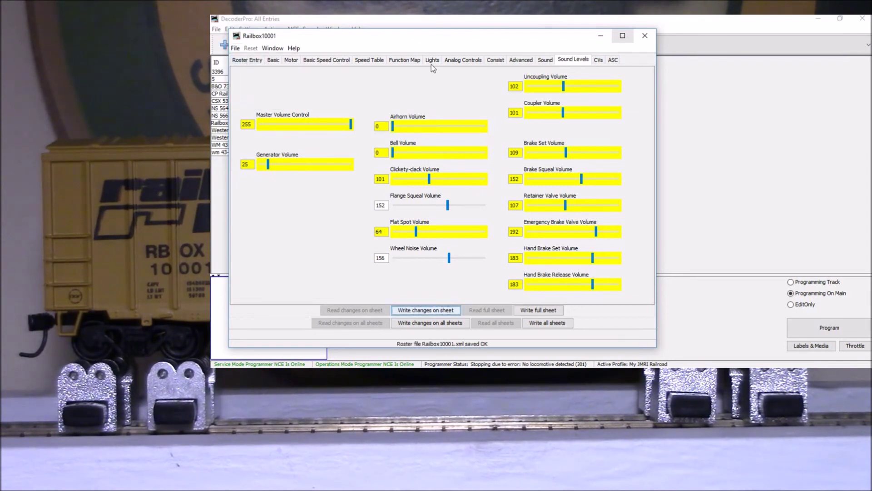
pyautogui.click(645, 36)
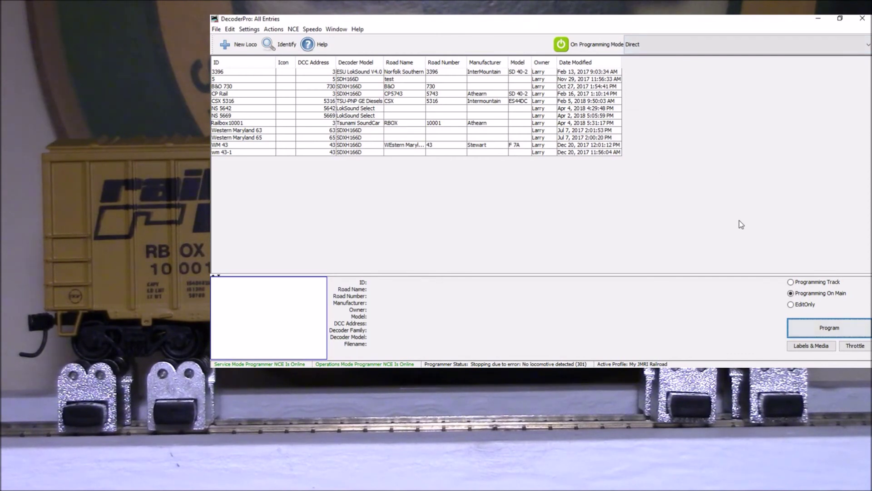